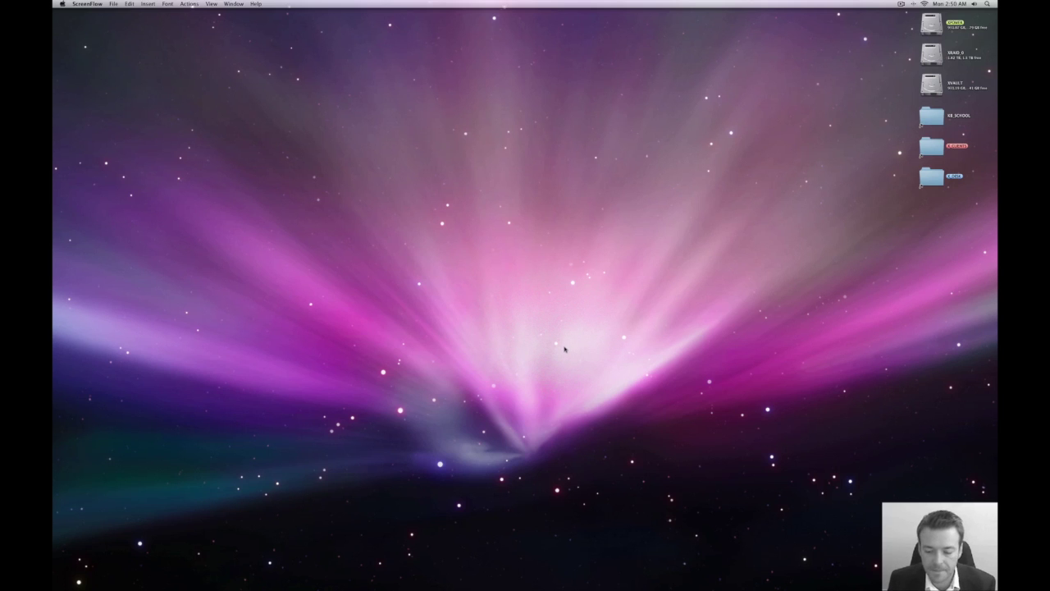
# Select the sailboat photo DSC_2925.NEF in ViewNX and send it to Capture NX 2.
pyautogui.moveTo(615, 589)
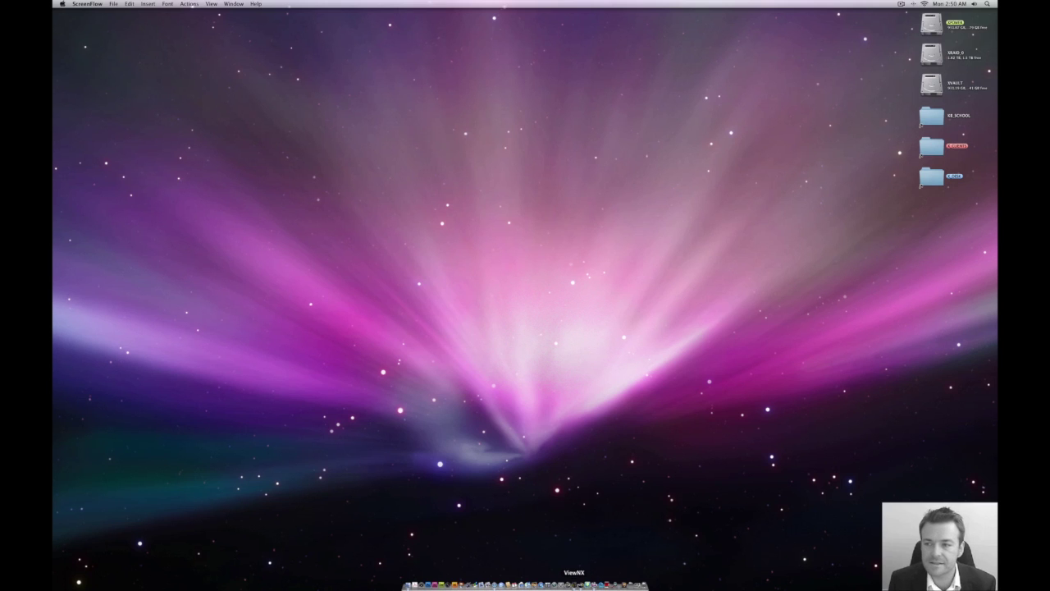
pyautogui.click(575, 584)
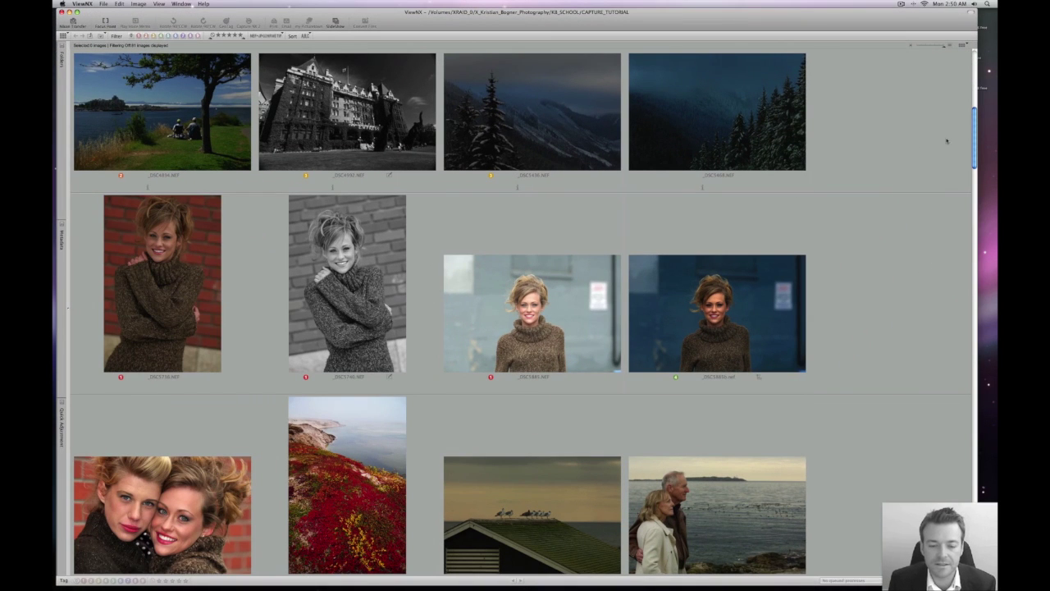
pyautogui.moveTo(975, 135); pyautogui.dragTo(637, 490)
pyautogui.click(365, 344)
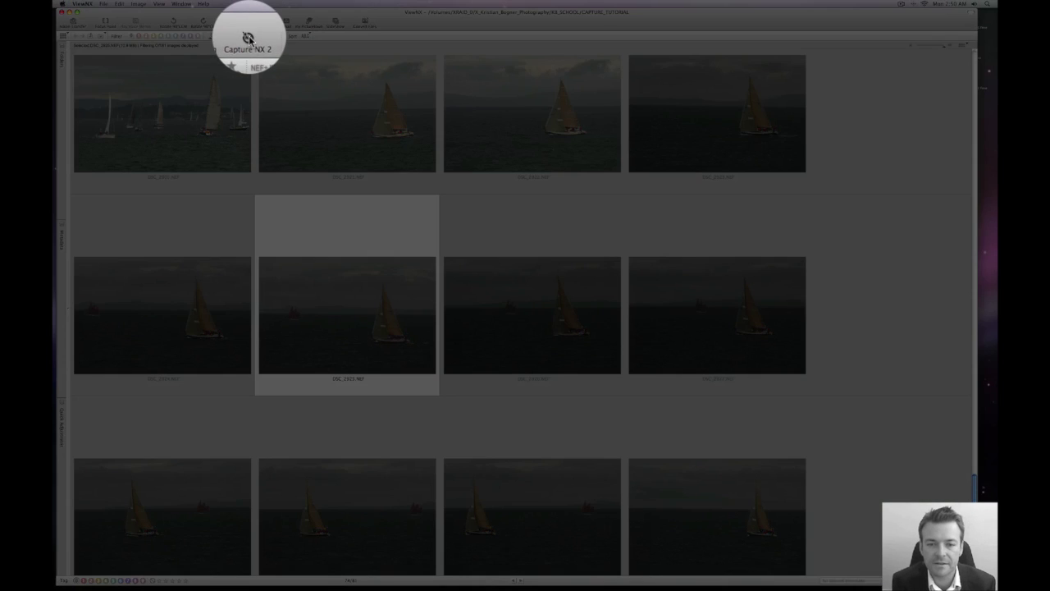
pyautogui.click(248, 38)
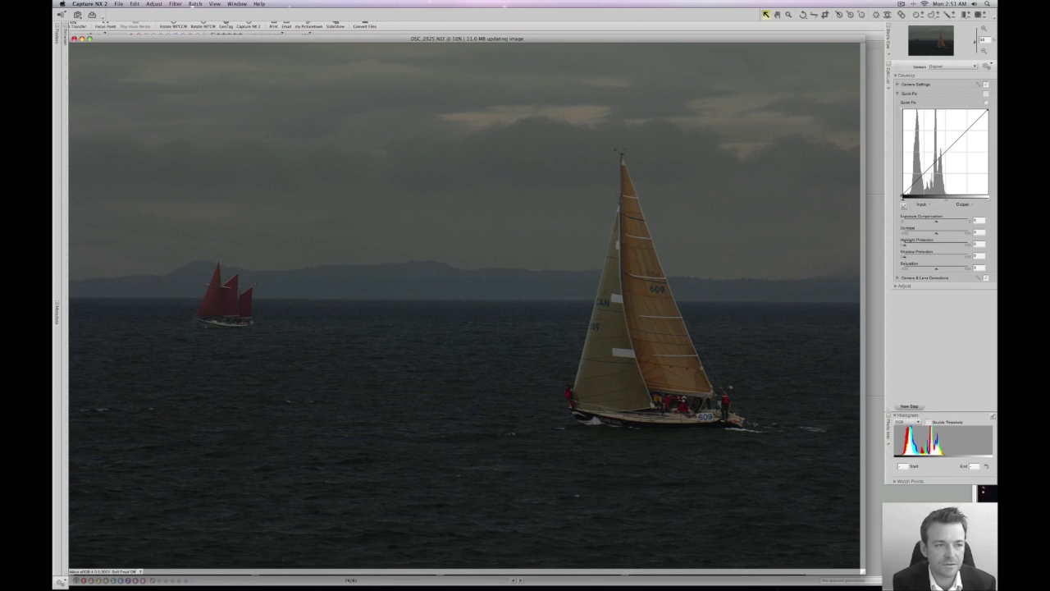
# Switch between ViewNX and Capture NX 2 until DSC_2925.NEF is fully loaded in Capture NX 2.
pyautogui.press('super+Tab')
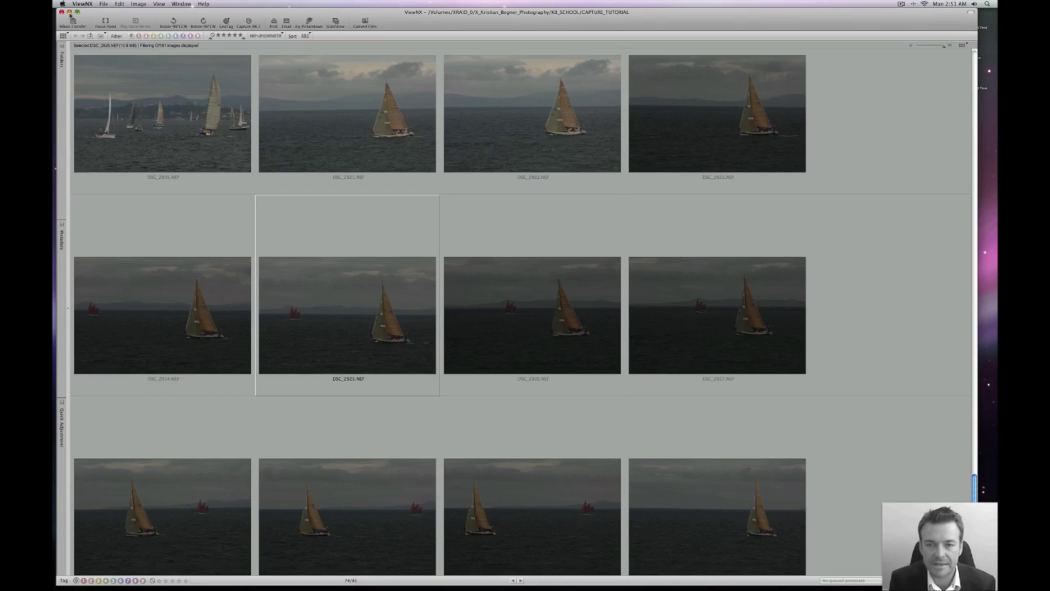
pyautogui.press('Return')
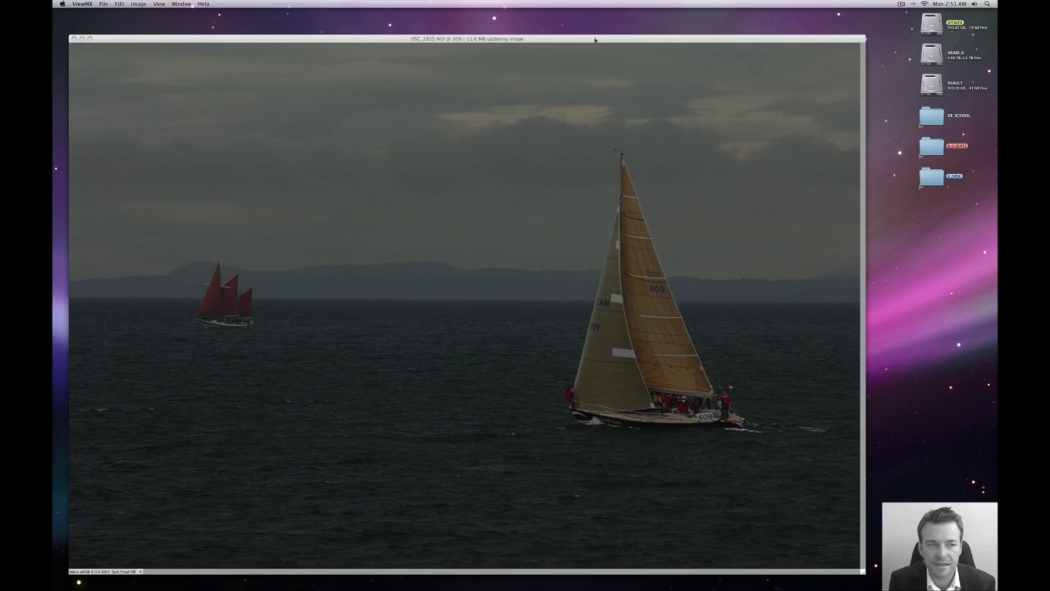
pyautogui.press('super+Tab')
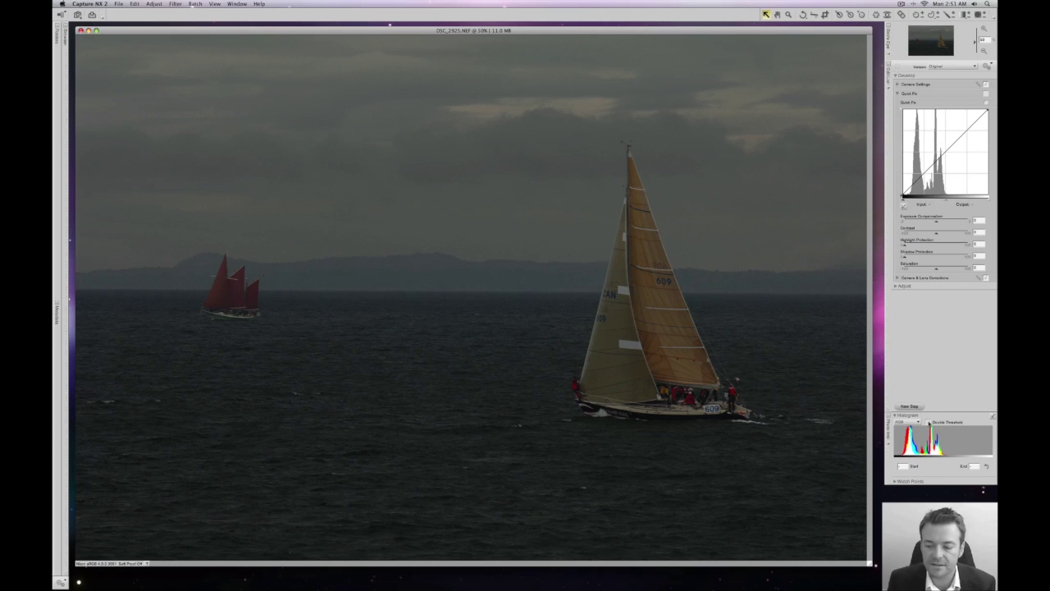
# Use the Double Threshold highlights preview to locate the brightest cloud and place a white control point there.
pyautogui.click(928, 421)
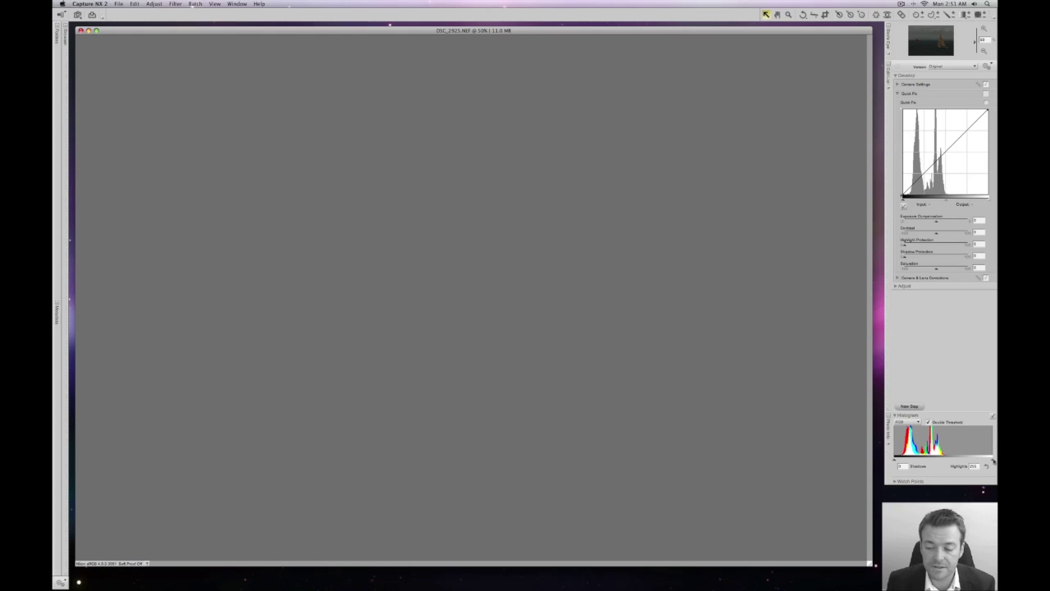
pyautogui.moveTo(992, 462); pyautogui.dragTo(945, 461)
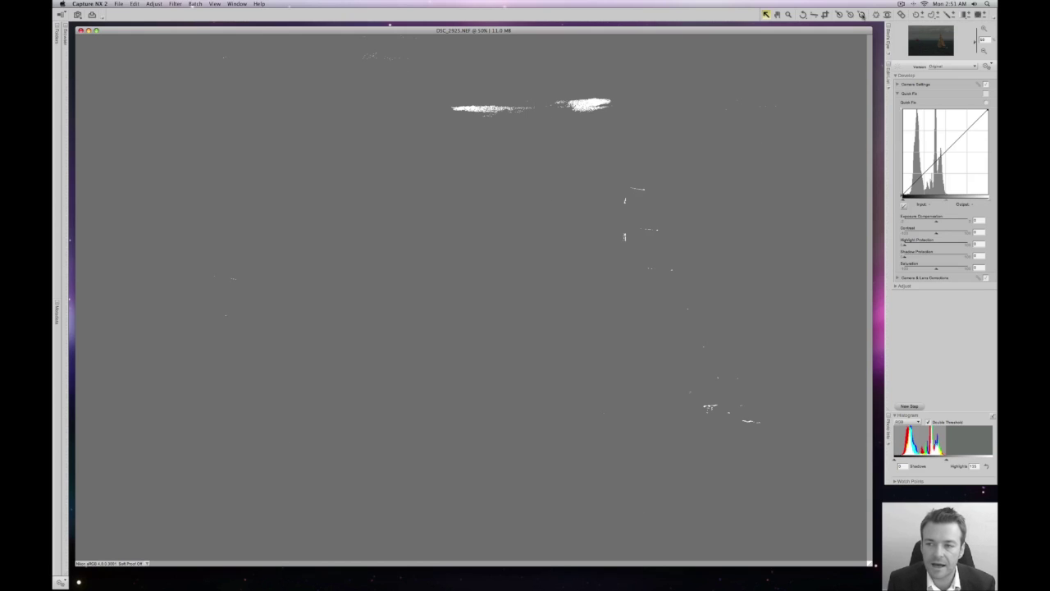
pyautogui.click(861, 15)
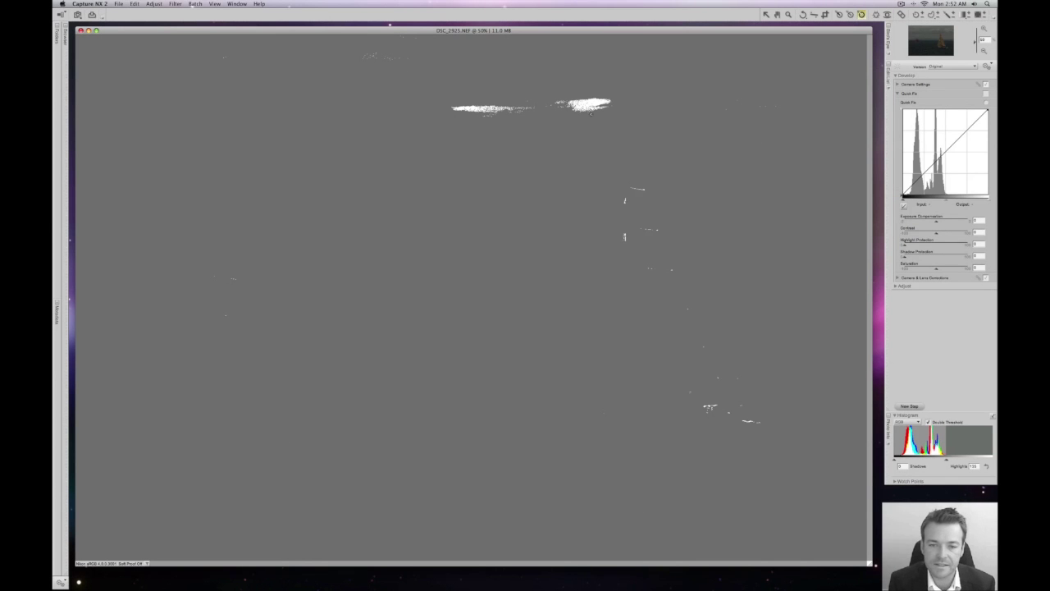
pyautogui.click(594, 104)
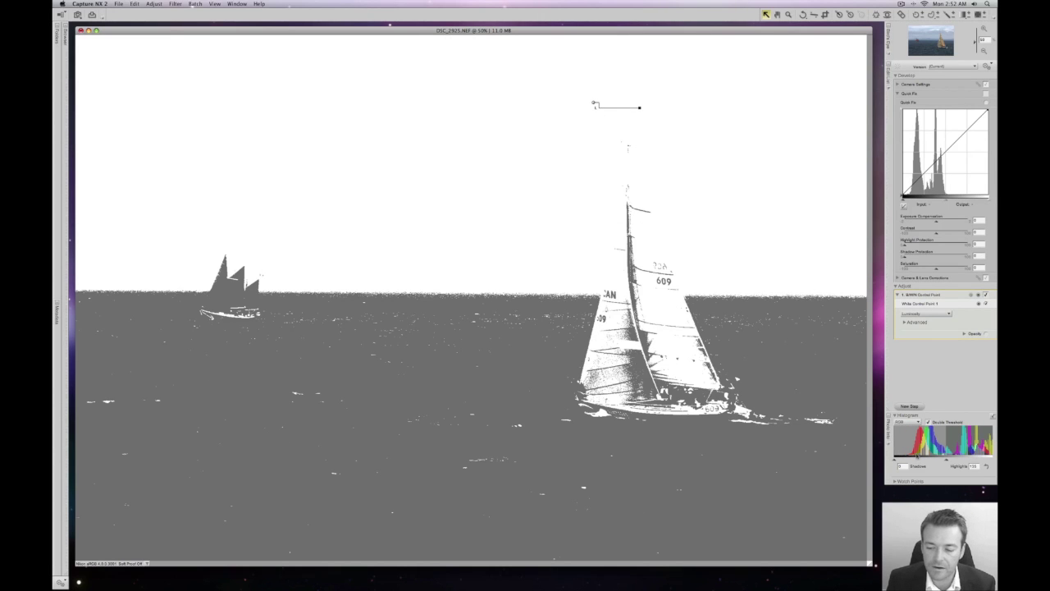
# Place a black control point on the darkest area at Shadows threshold 25, then turn off Double Threshold.
pyautogui.moveTo(895, 461); pyautogui.dragTo(908, 461)
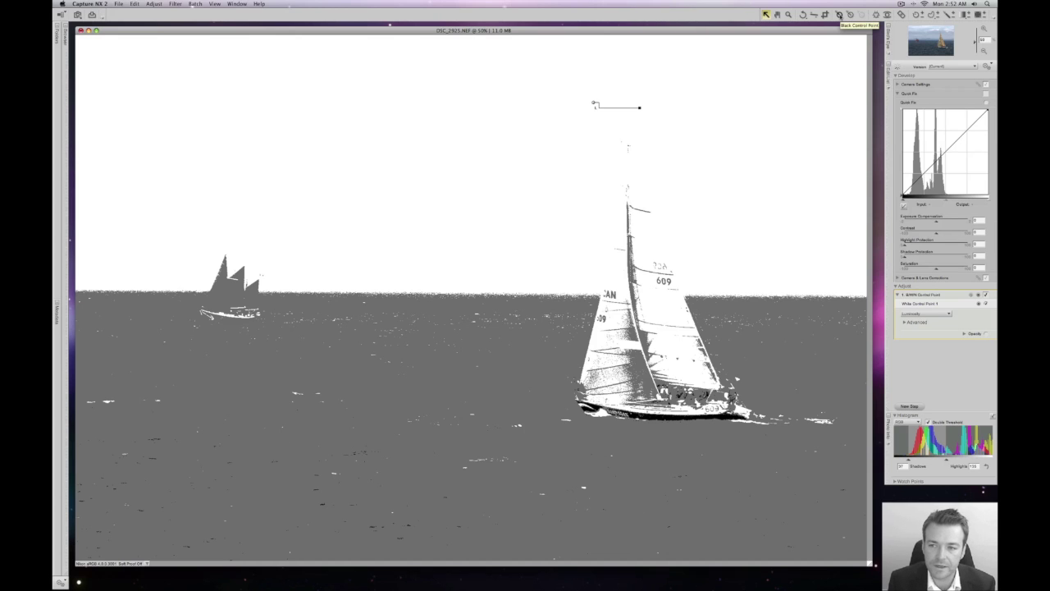
pyautogui.click(840, 15)
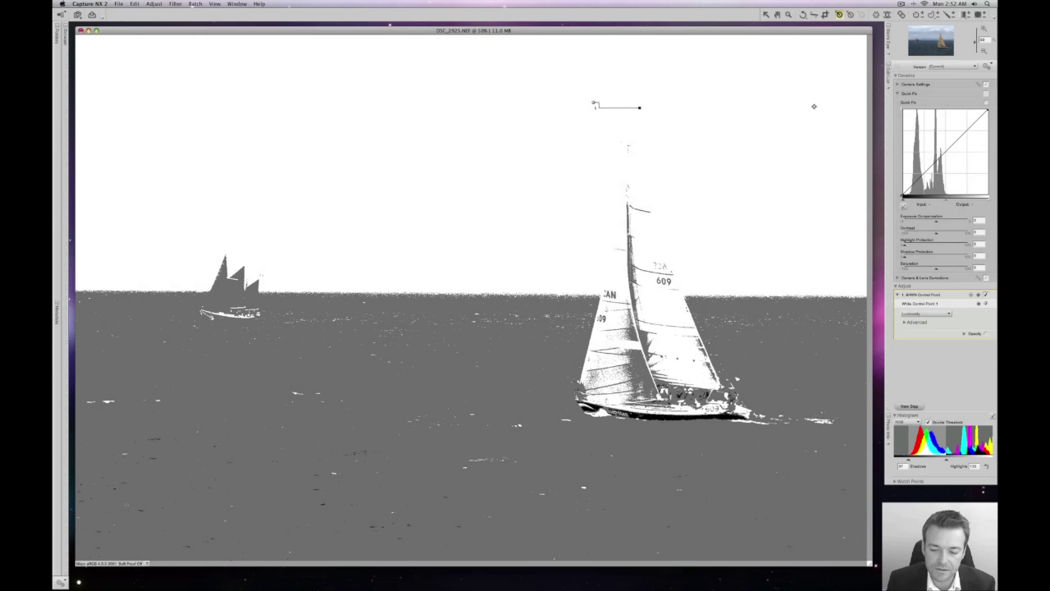
pyautogui.click(593, 104)
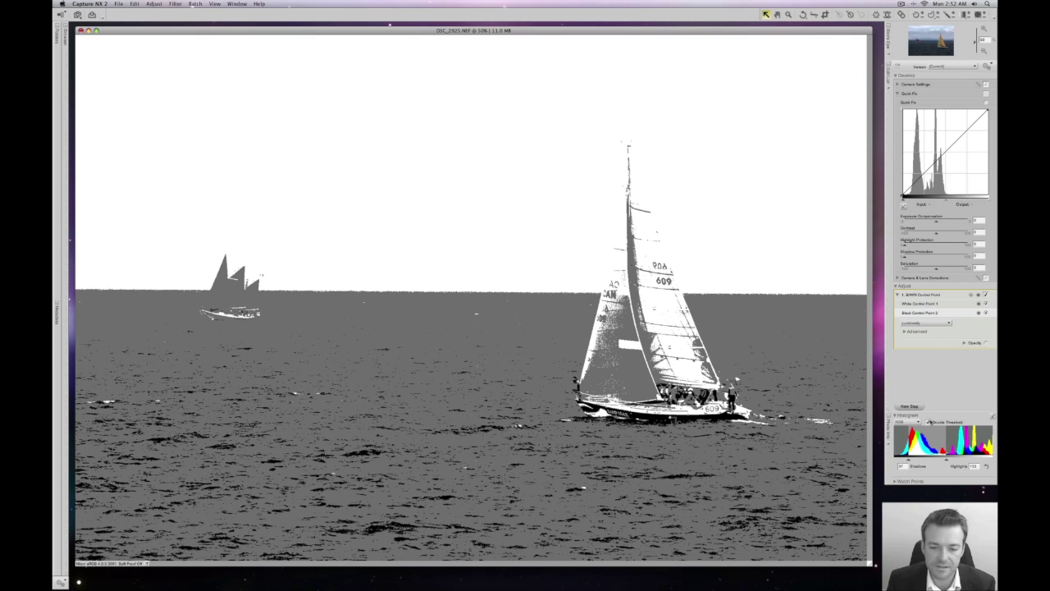
pyautogui.click(929, 421)
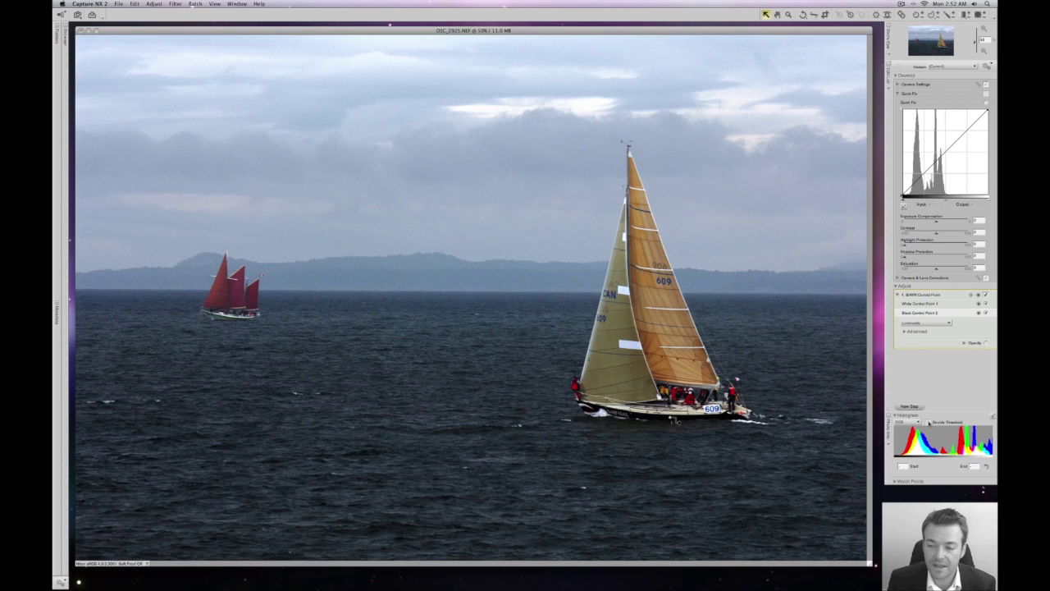
pyautogui.click(986, 297)
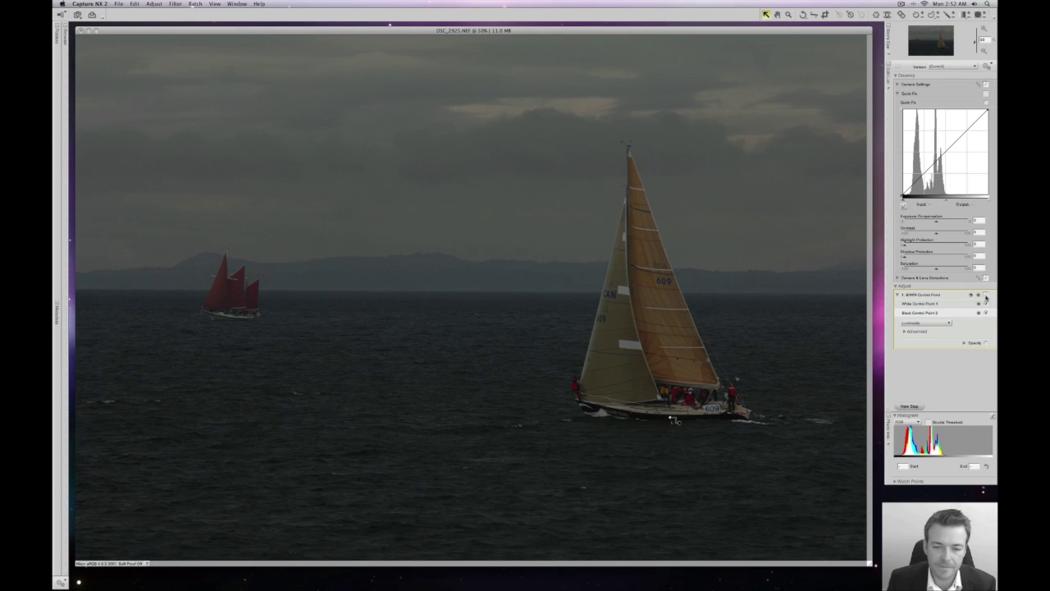
pyautogui.click(986, 296)
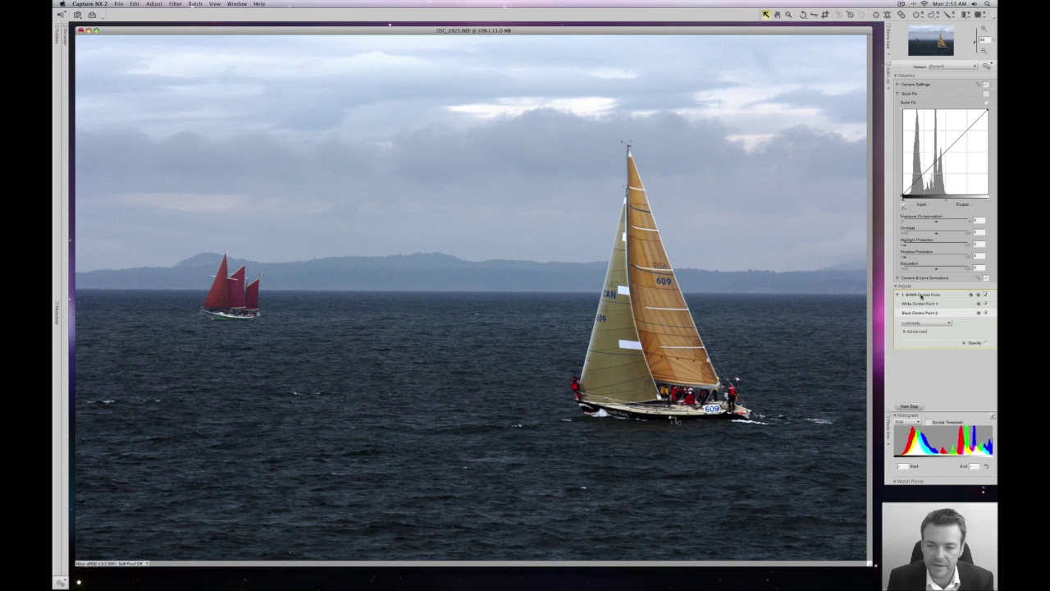
pyautogui.click(984, 296)
pyautogui.click(984, 297)
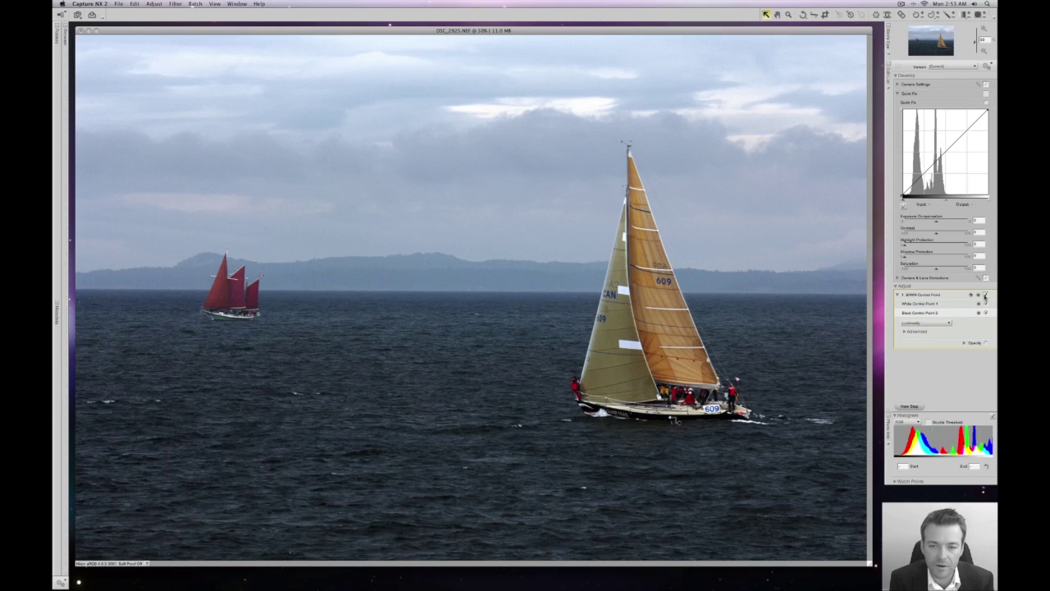
pyautogui.click(593, 102)
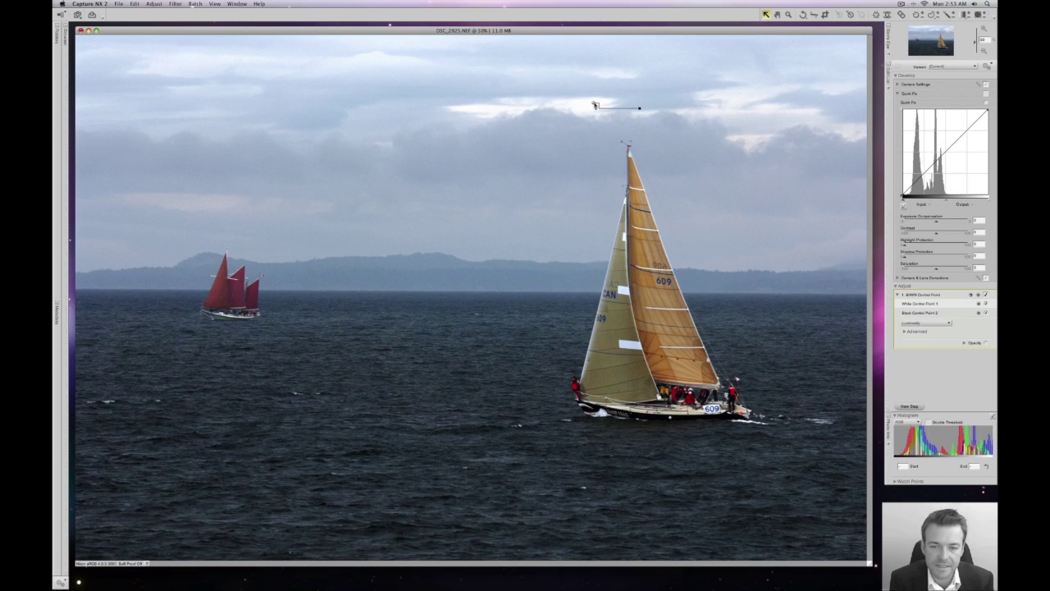
# Nudge the white control point, lower its luminosity to darken the sky, and compare before and after.
pyautogui.moveTo(595, 112); pyautogui.dragTo(594, 105)
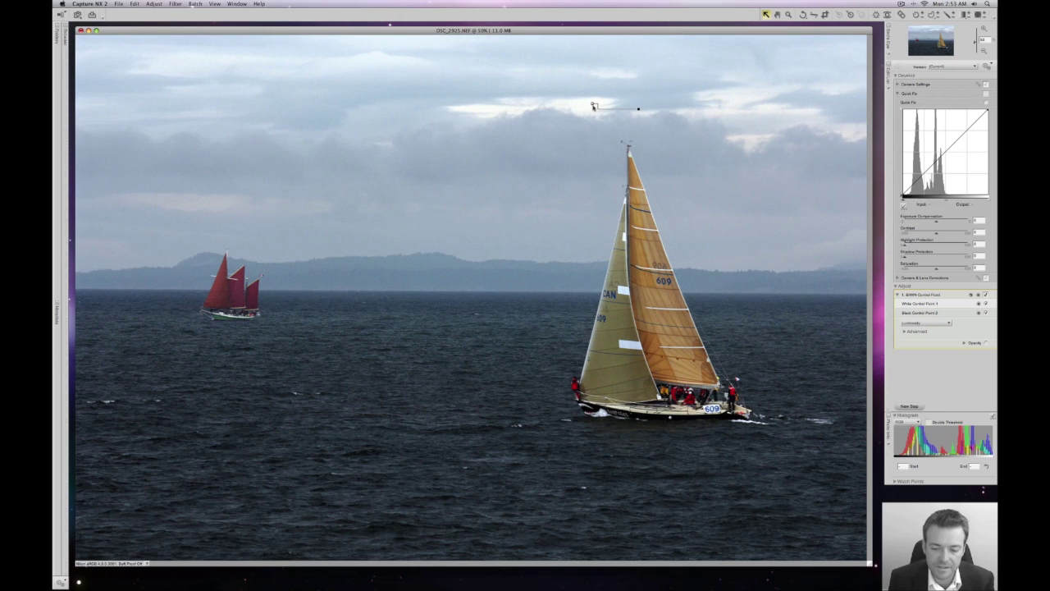
pyautogui.click(676, 420)
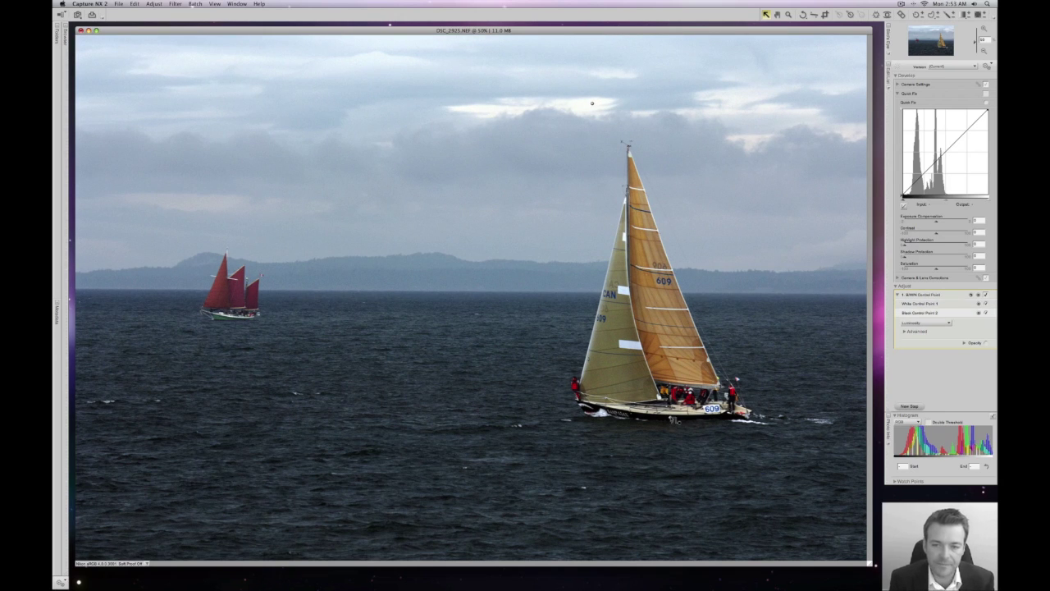
pyautogui.click(593, 104)
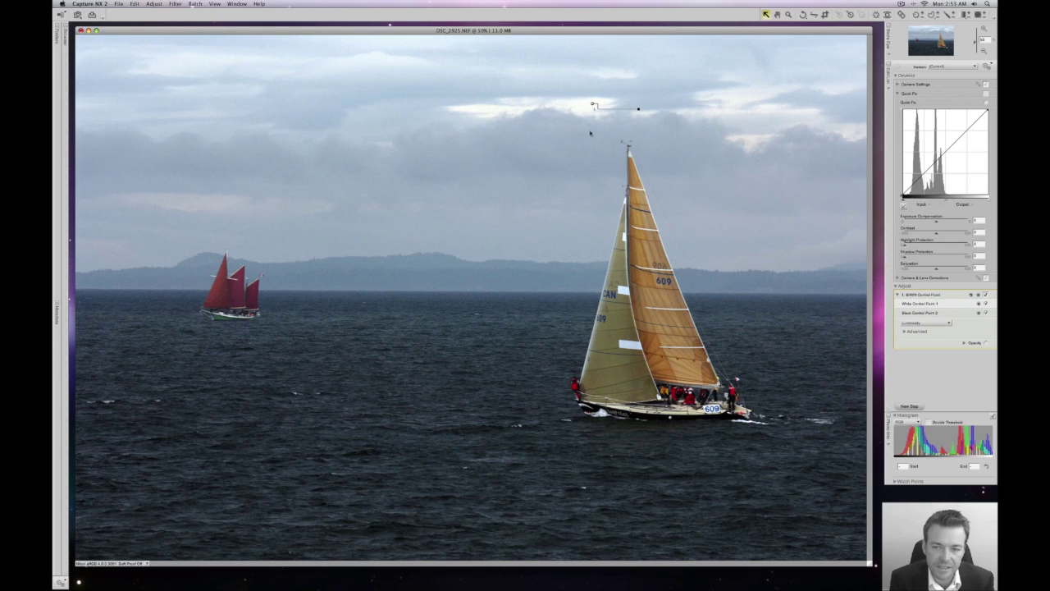
pyautogui.moveTo(638, 109)
pyautogui.mouseDown()
pyautogui.moveTo(629, 111)
pyautogui.moveTo(637, 112)
pyautogui.mouseUp()
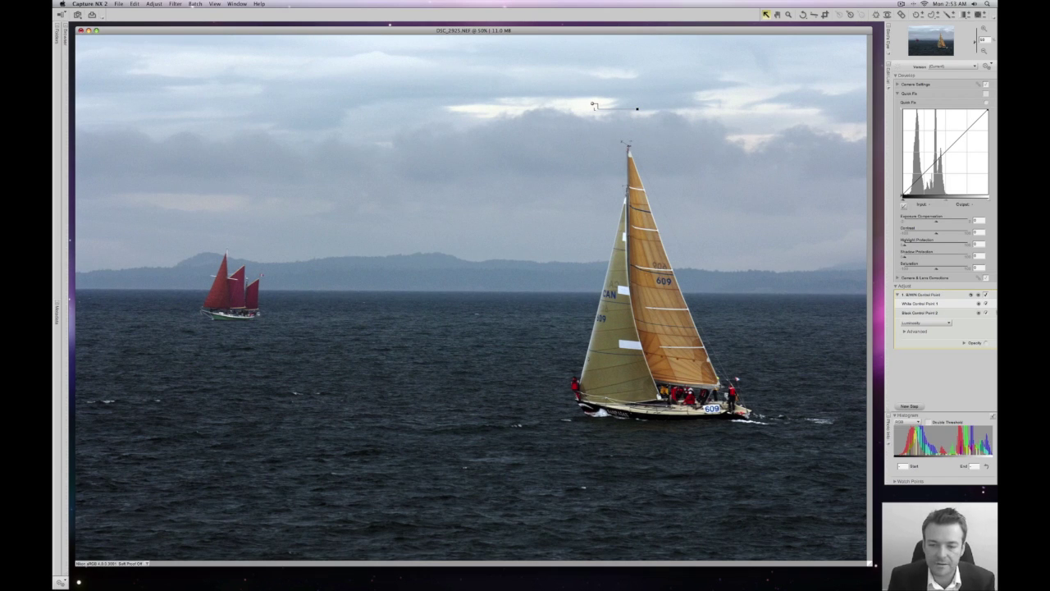
pyautogui.click(986, 296)
pyautogui.click(986, 295)
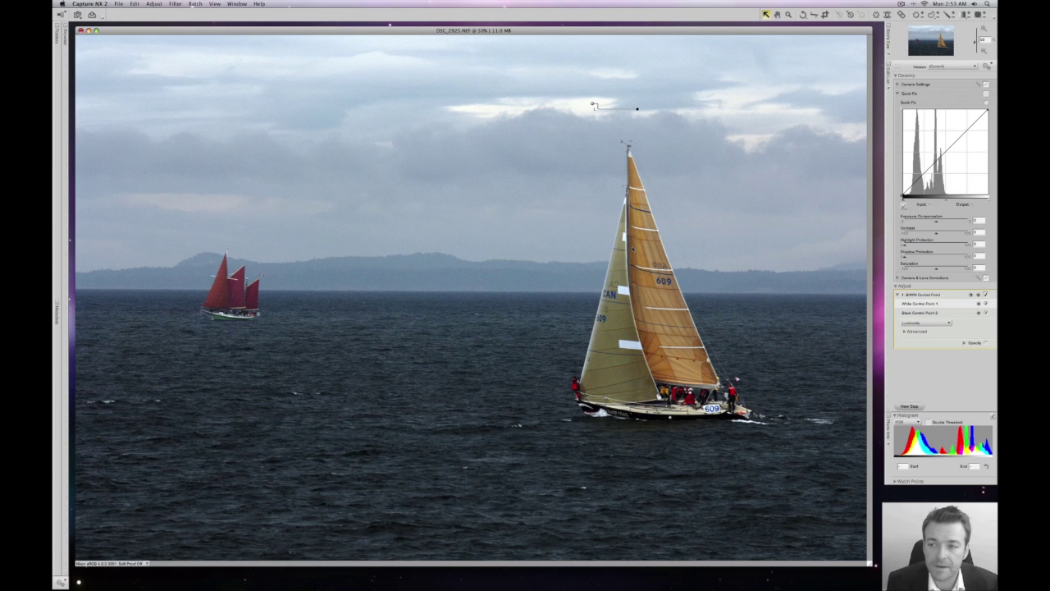
pyautogui.click(876, 15)
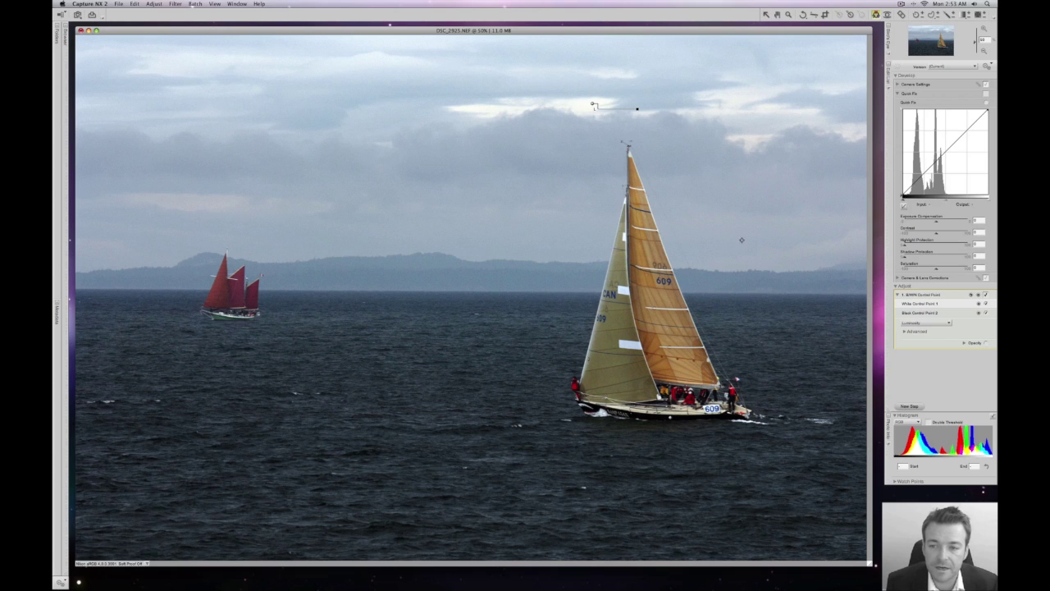
# Place a color control point on the right of the sky with lower Brightness and higher Warmth.
pyautogui.click(726, 72)
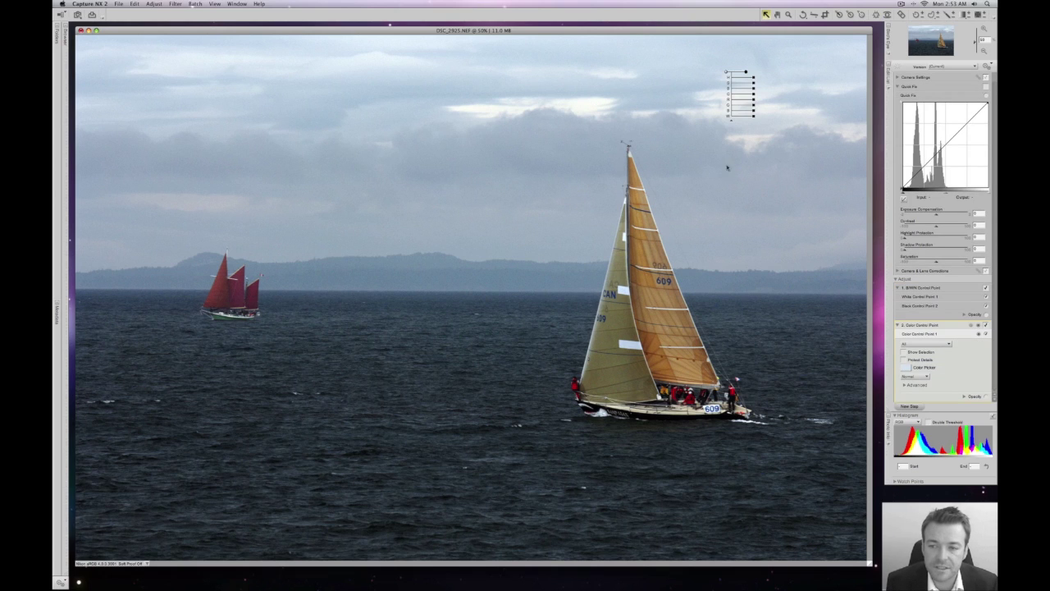
pyautogui.moveTo(753, 90); pyautogui.dragTo(750, 91)
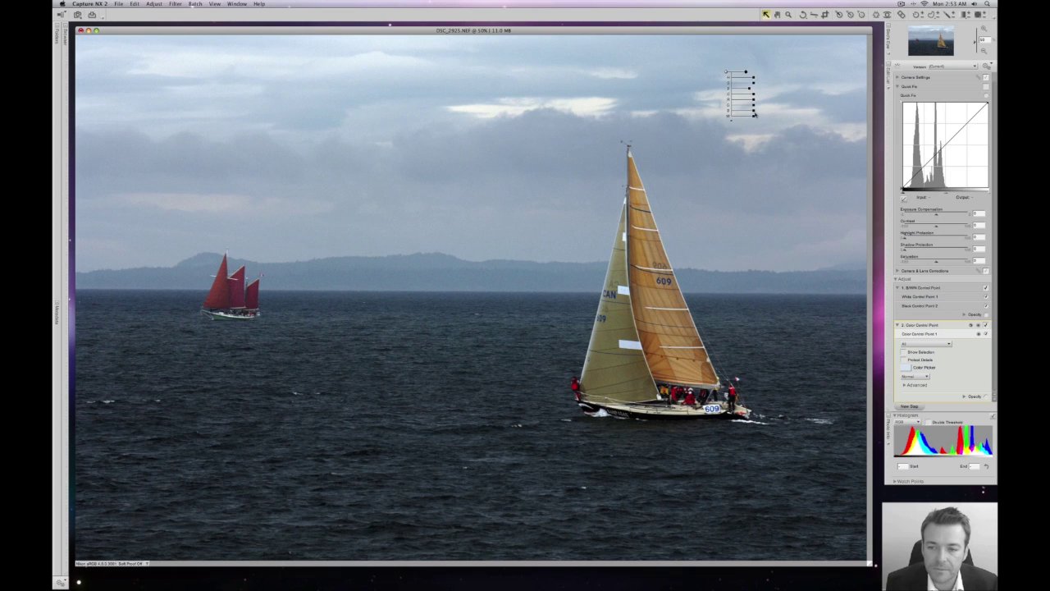
pyautogui.moveTo(749, 117); pyautogui.dragTo(762, 117)
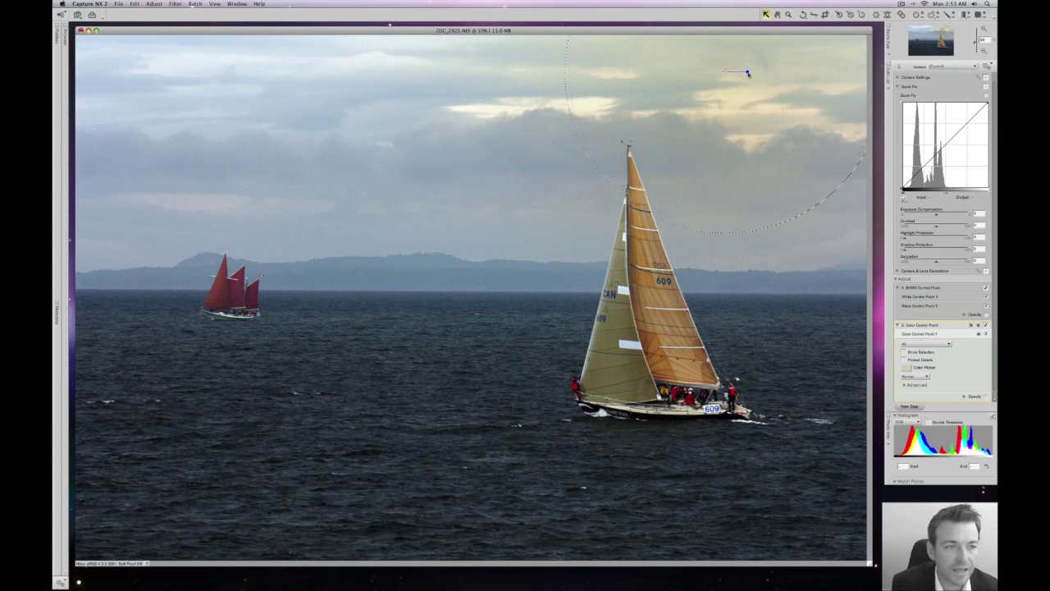
# Duplicate the sky point to the middle and left of the sky, and add a point on the water.
pyautogui.click(136, 4)
pyautogui.click(144, 52)
pyautogui.moveTo(729, 73); pyautogui.dragTo(406, 74)
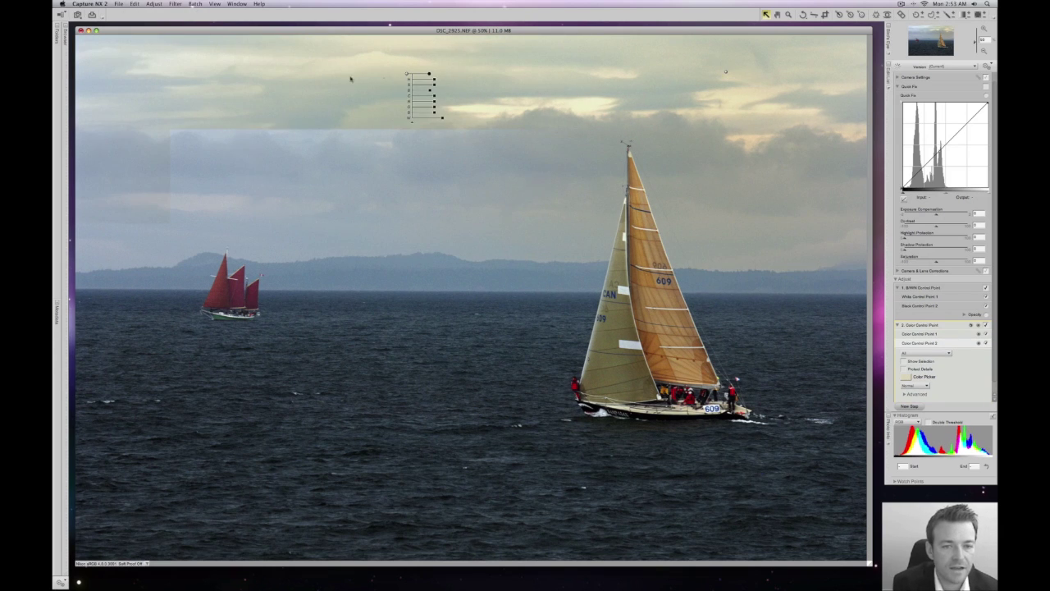
pyautogui.click(134, 4)
pyautogui.click(144, 52)
pyautogui.moveTo(408, 77); pyautogui.dragTo(160, 98)
pyautogui.click(875, 14)
pyautogui.click(278, 410)
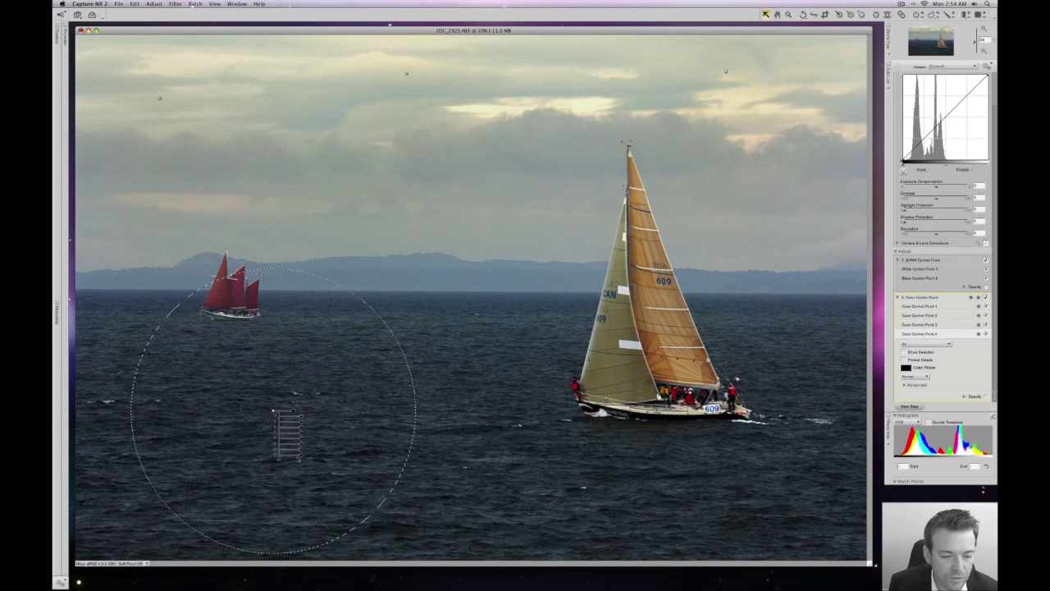
# Widen the water point, raise its Blue, and copy it to mid-sea and beside the yacht.
pyautogui.moveTo(295, 458); pyautogui.dragTo(299, 458)
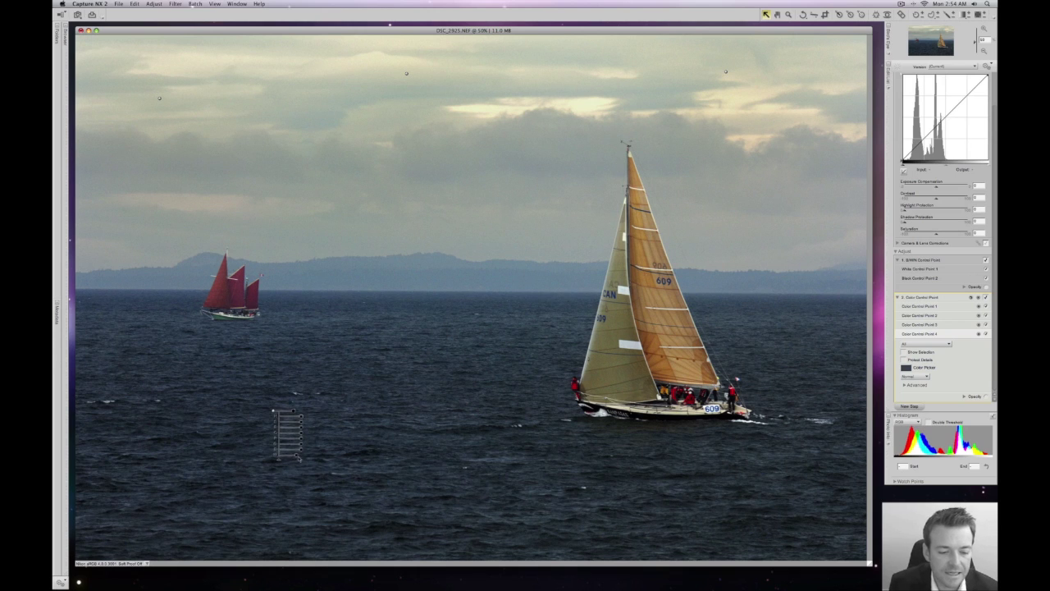
pyautogui.moveTo(305, 434); pyautogui.dragTo(310, 433)
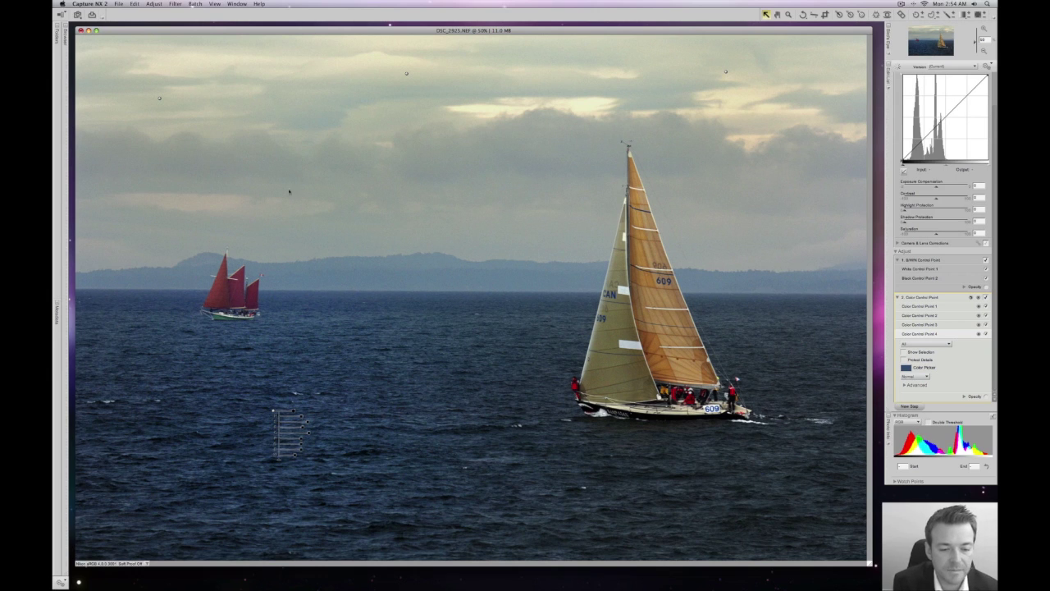
pyautogui.click(132, 4)
pyautogui.click(153, 55)
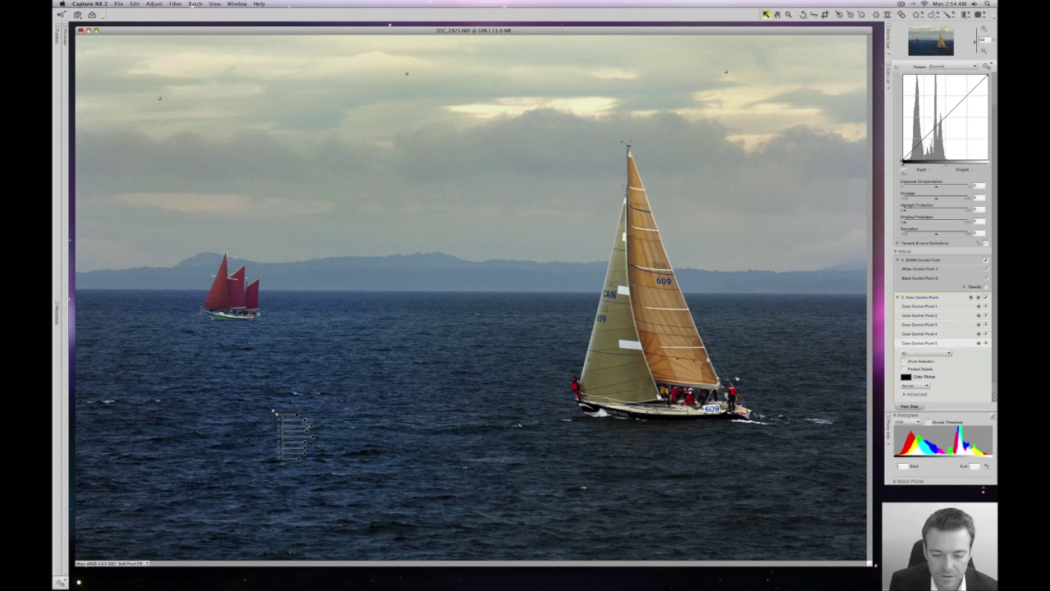
pyautogui.moveTo(277, 415); pyautogui.dragTo(534, 424)
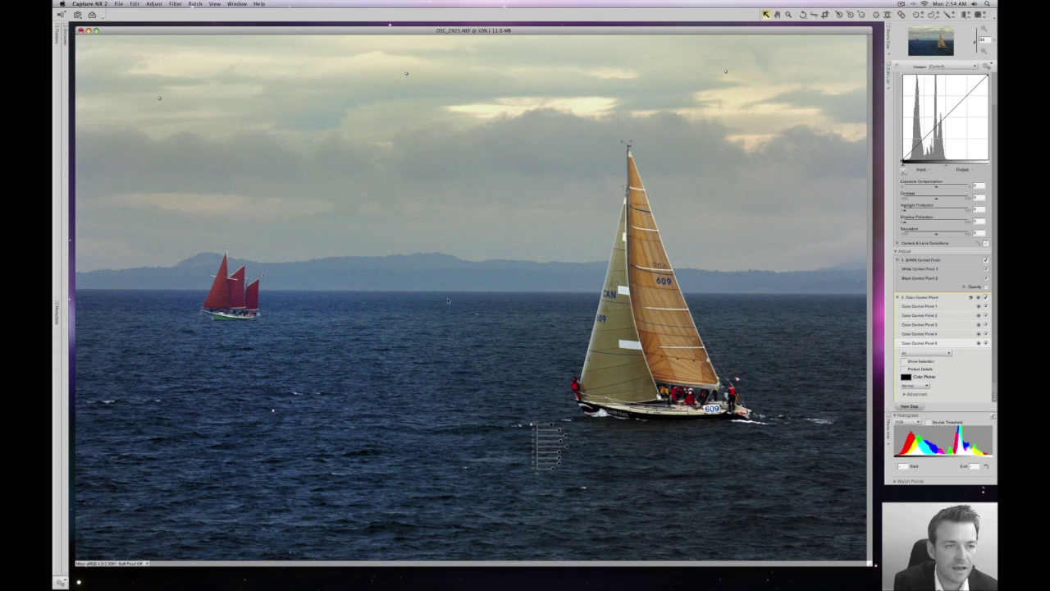
pyautogui.click(133, 4)
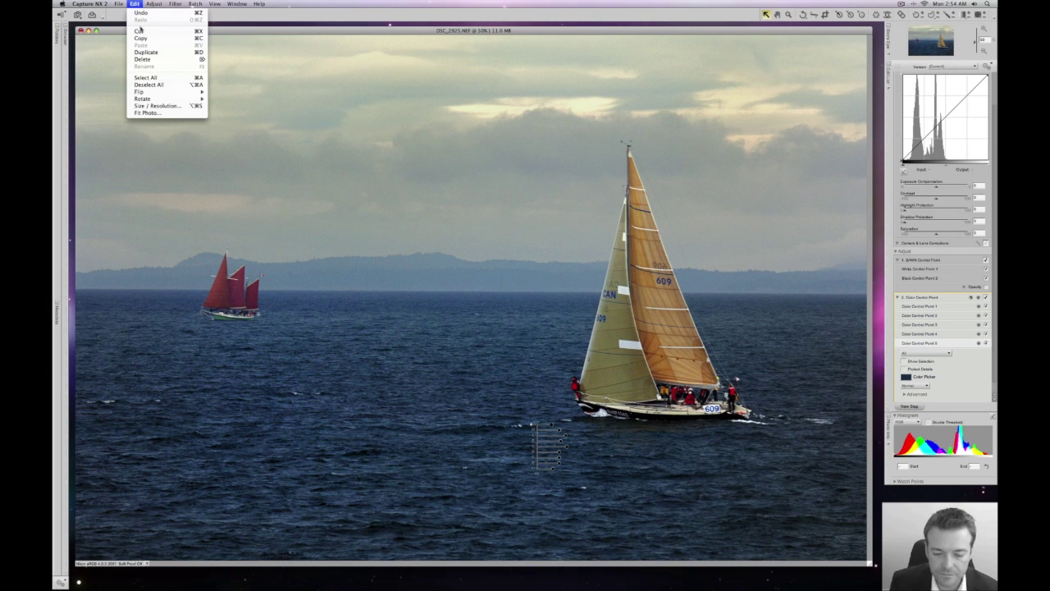
pyautogui.click(155, 54)
pyautogui.moveTo(535, 427); pyautogui.dragTo(796, 355)
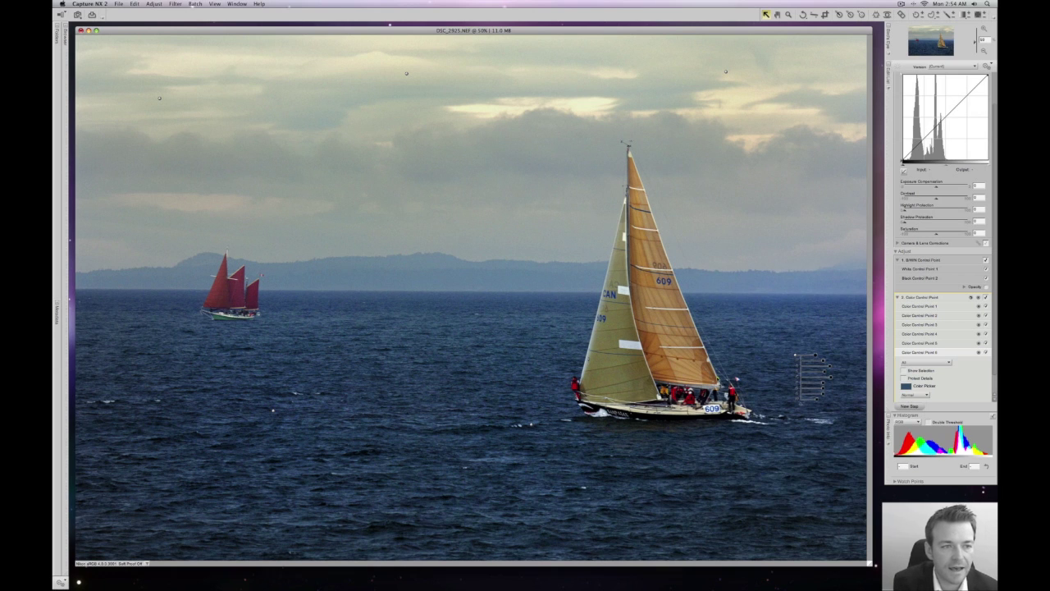
# Duplicate a control point onto the orange mainsail.
pyautogui.click(134, 4)
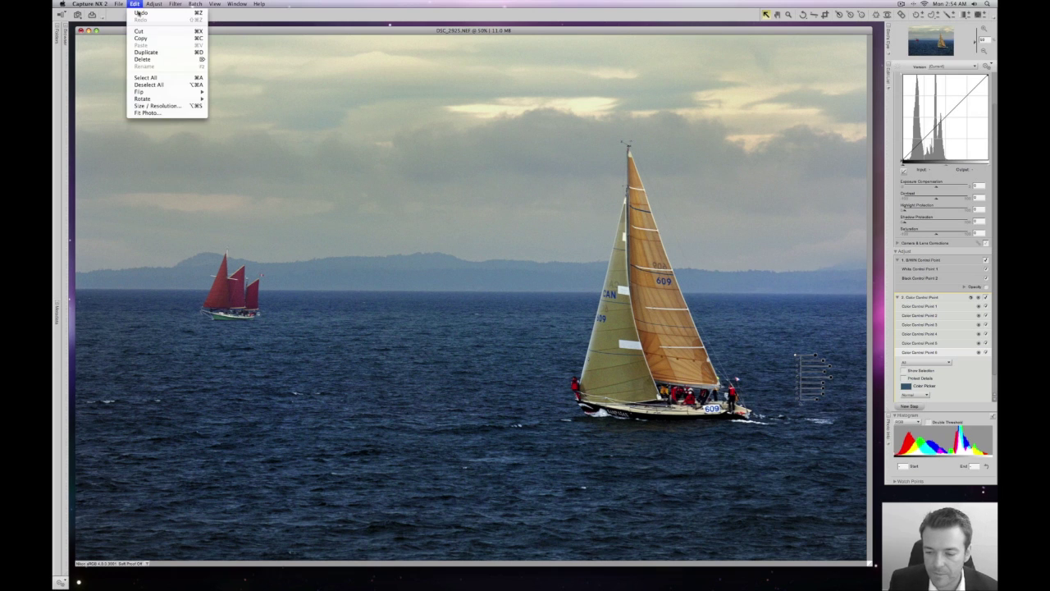
pyautogui.click(155, 52)
pyautogui.moveTo(796, 356); pyautogui.dragTo(676, 320)
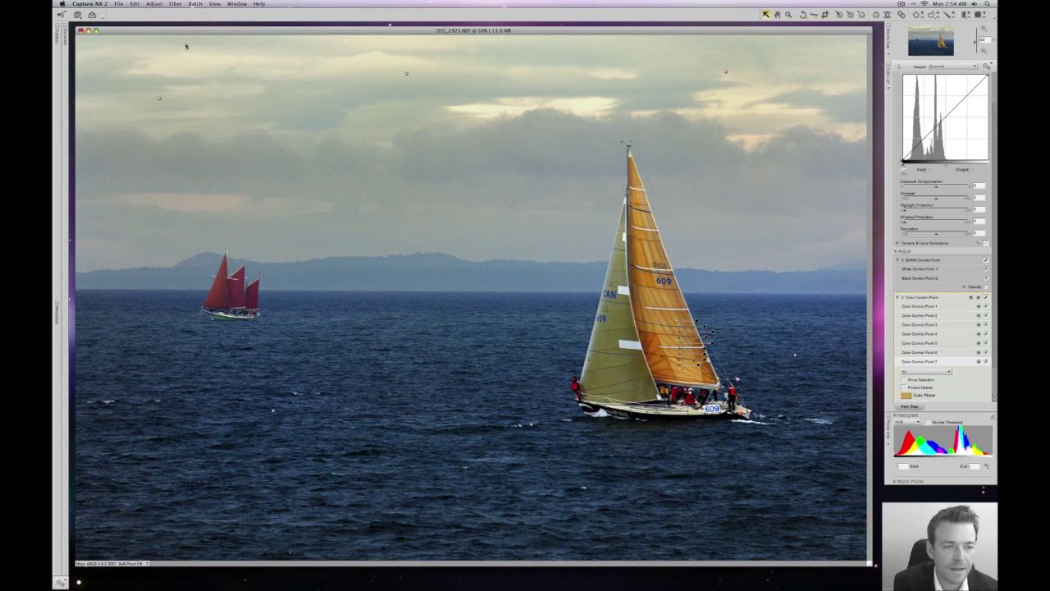
# Copy the mainsail point onto the jib and add a ninth point on the red sailing ship.
pyautogui.click(138, 4)
pyautogui.click(160, 47)
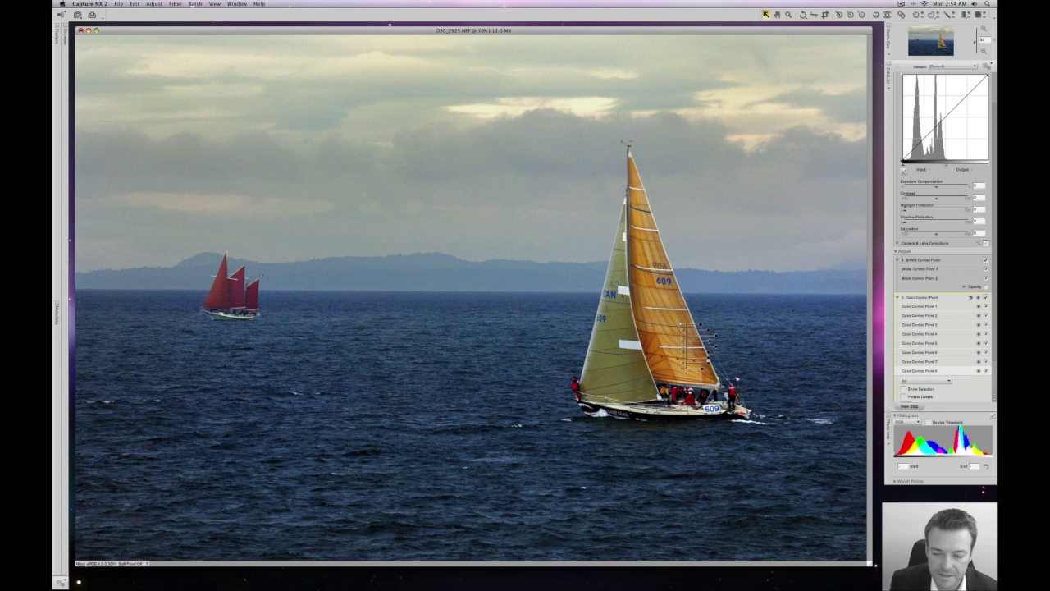
pyautogui.moveTo(680, 324); pyautogui.dragTo(623, 370)
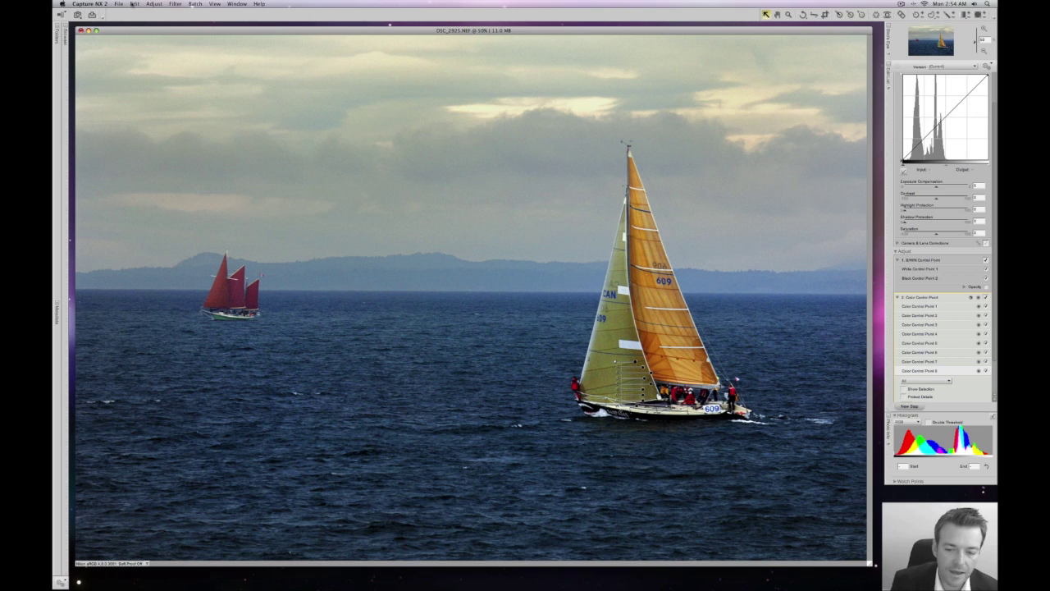
pyautogui.click(133, 4)
pyautogui.click(160, 51)
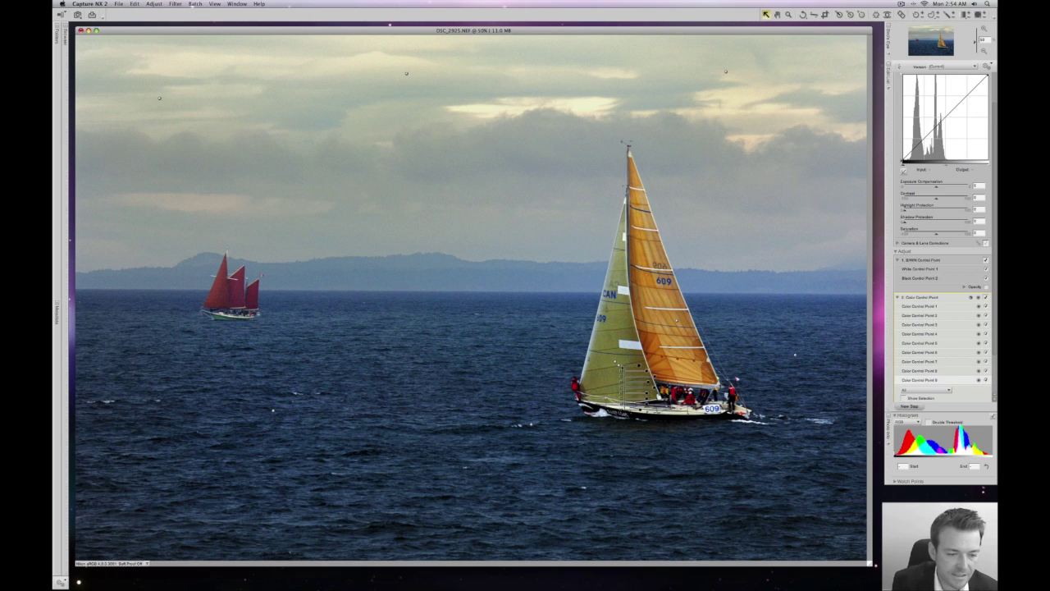
pyautogui.click(237, 298)
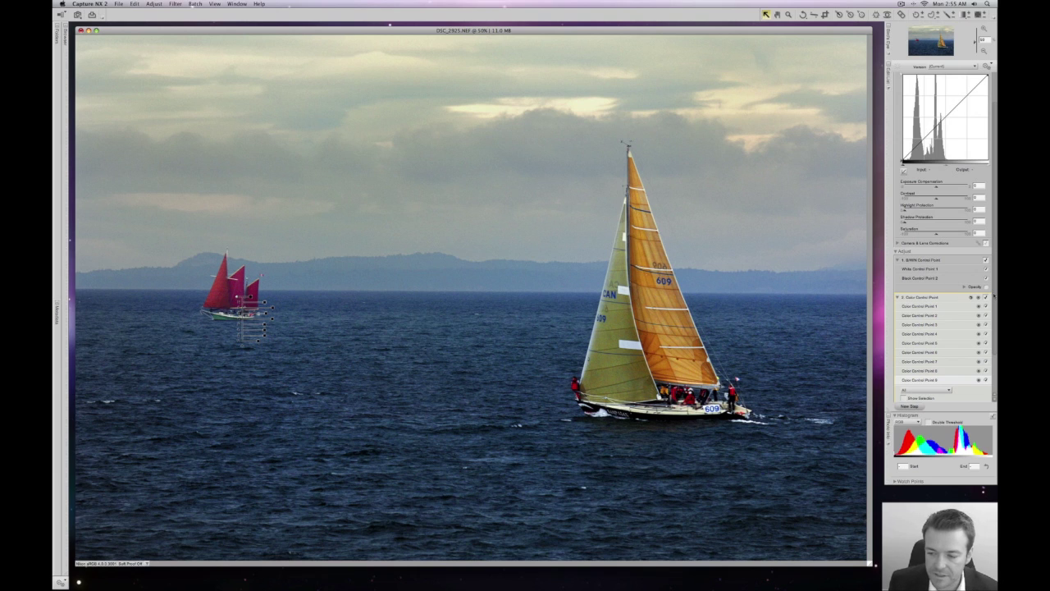
# Set the ship's color control point to a deep red hue through its Color Picker.
pyautogui.click(994, 297)
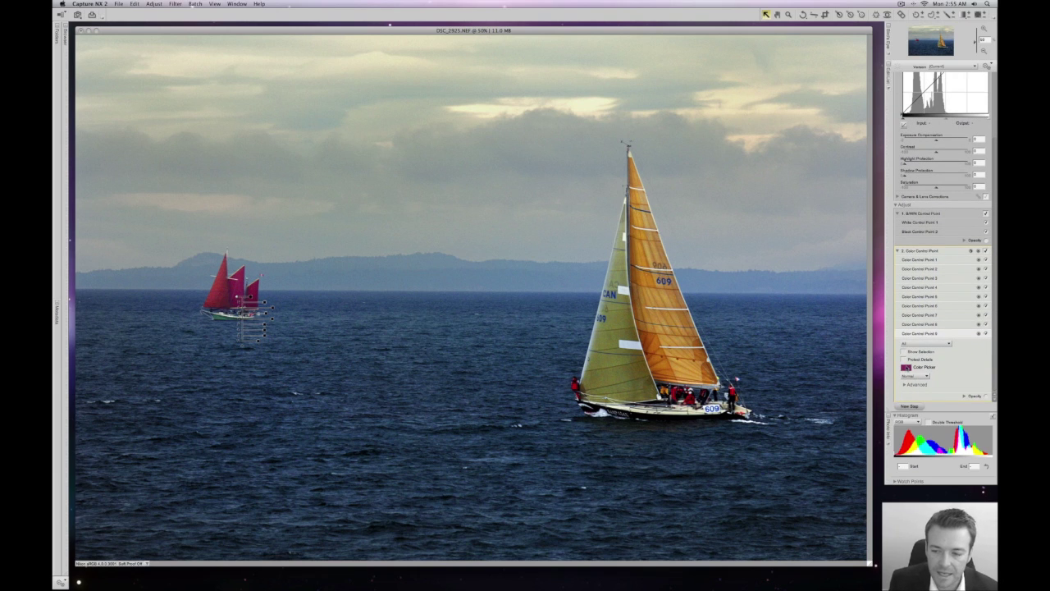
pyautogui.click(906, 367)
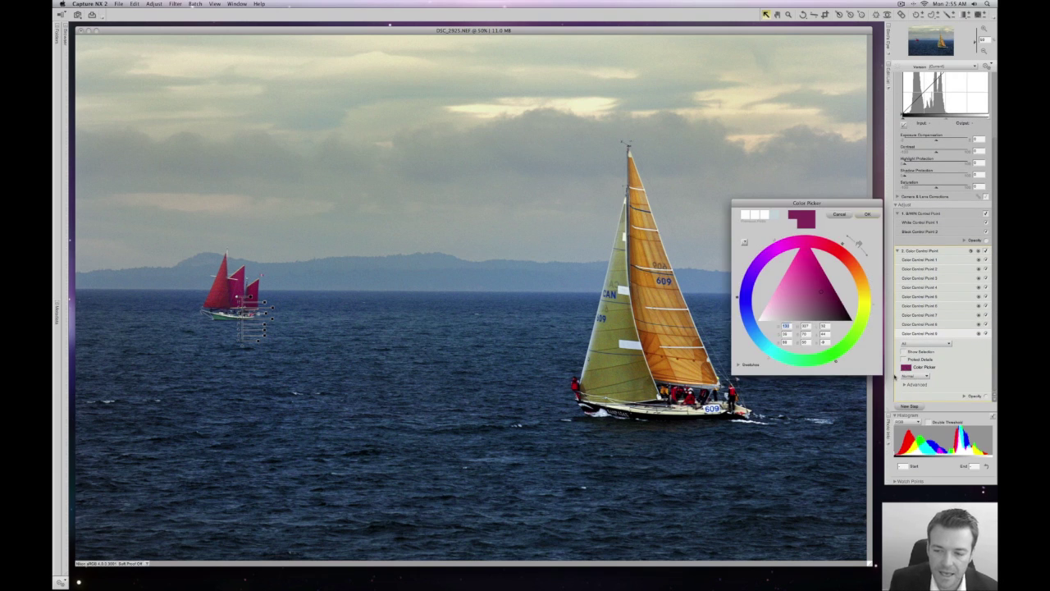
pyautogui.click(835, 254)
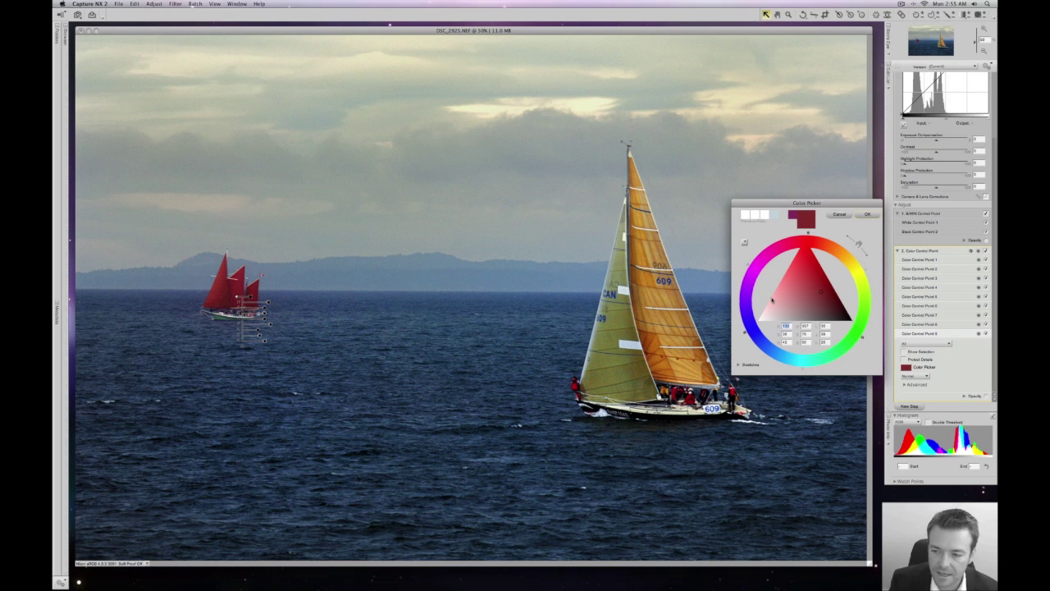
pyautogui.click(872, 214)
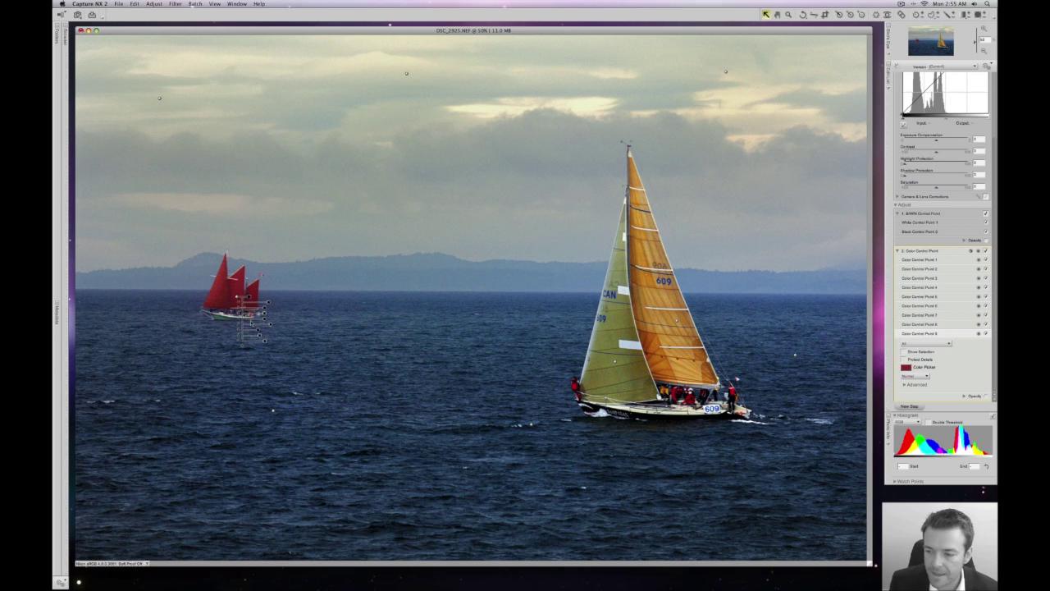
pyautogui.click(986, 251)
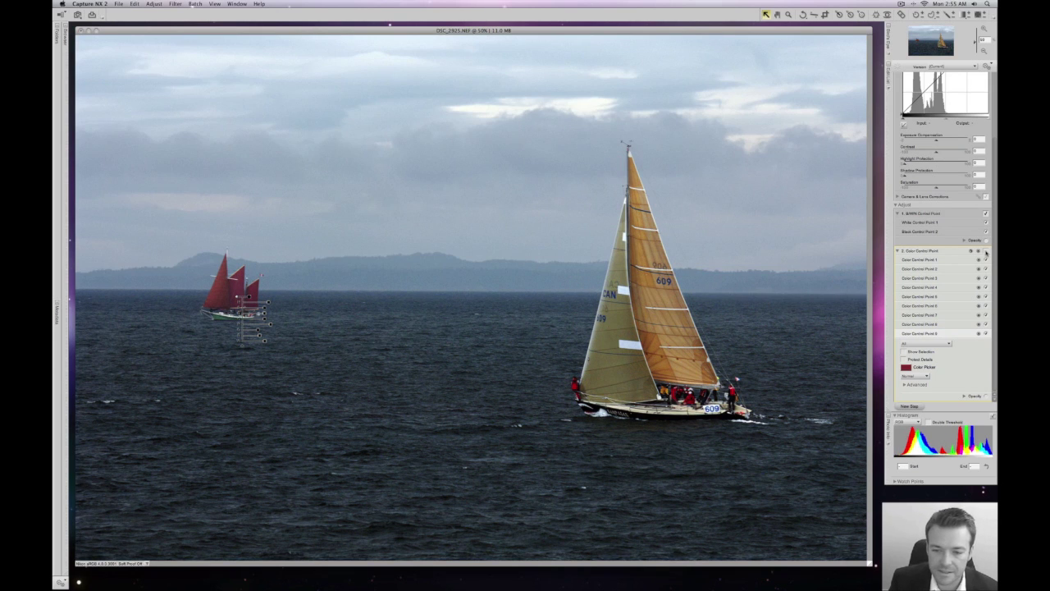
pyautogui.click(986, 252)
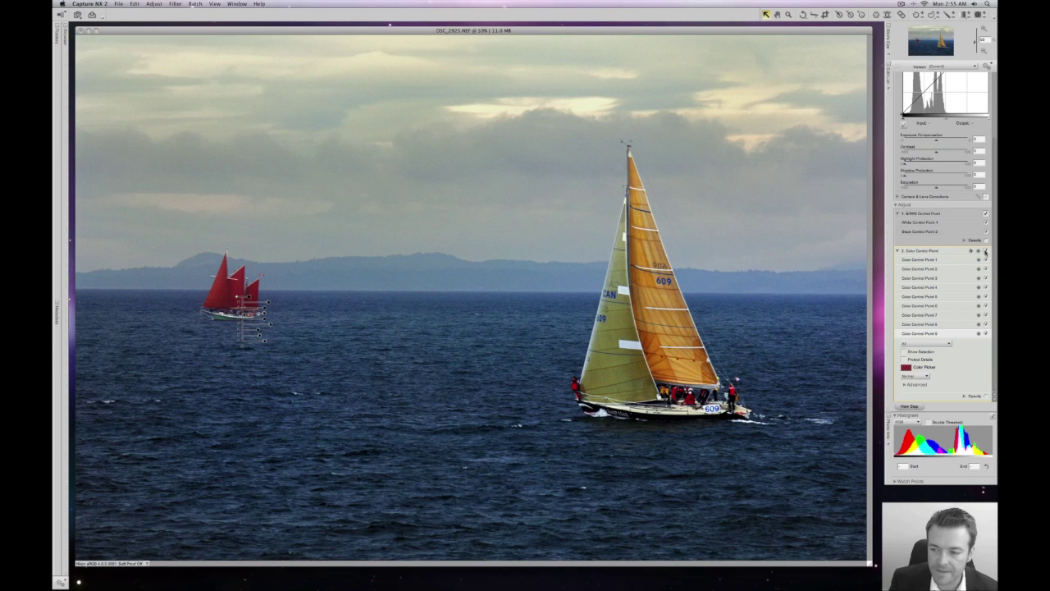
pyautogui.click(986, 252)
pyautogui.click(986, 214)
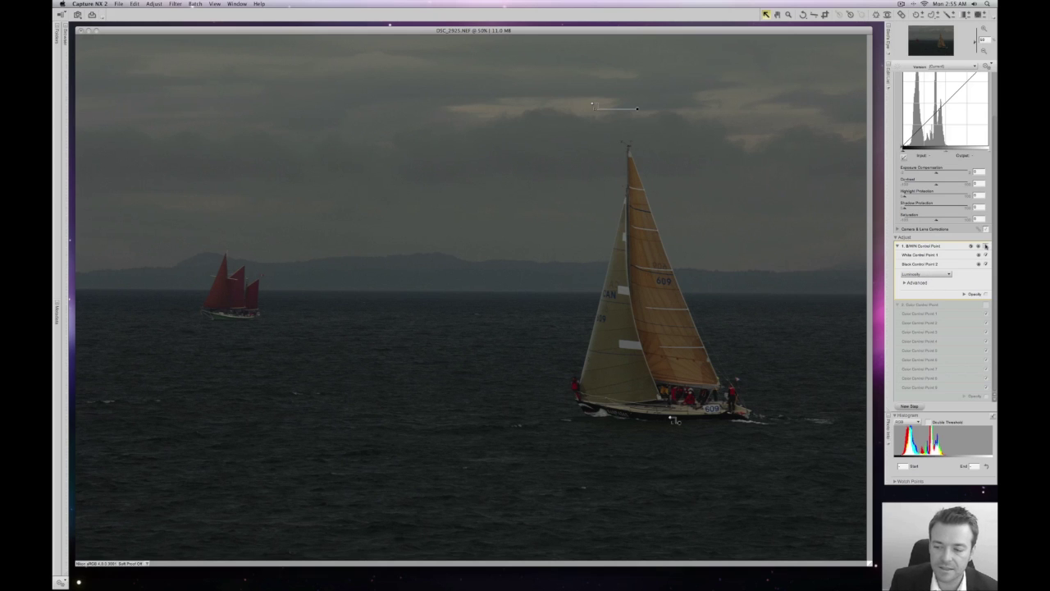
pyautogui.click(985, 245)
pyautogui.click(986, 304)
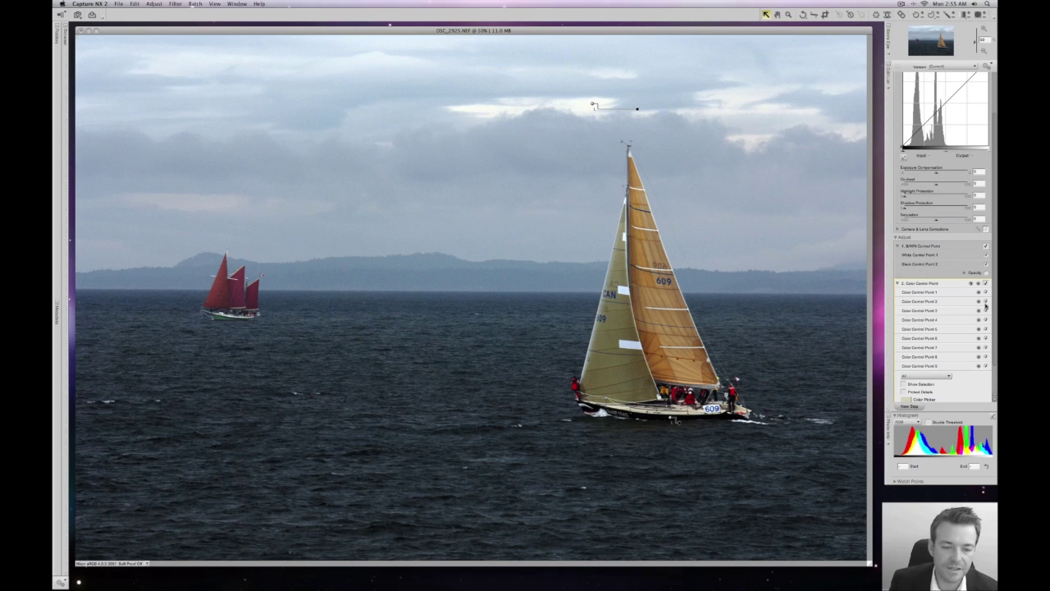